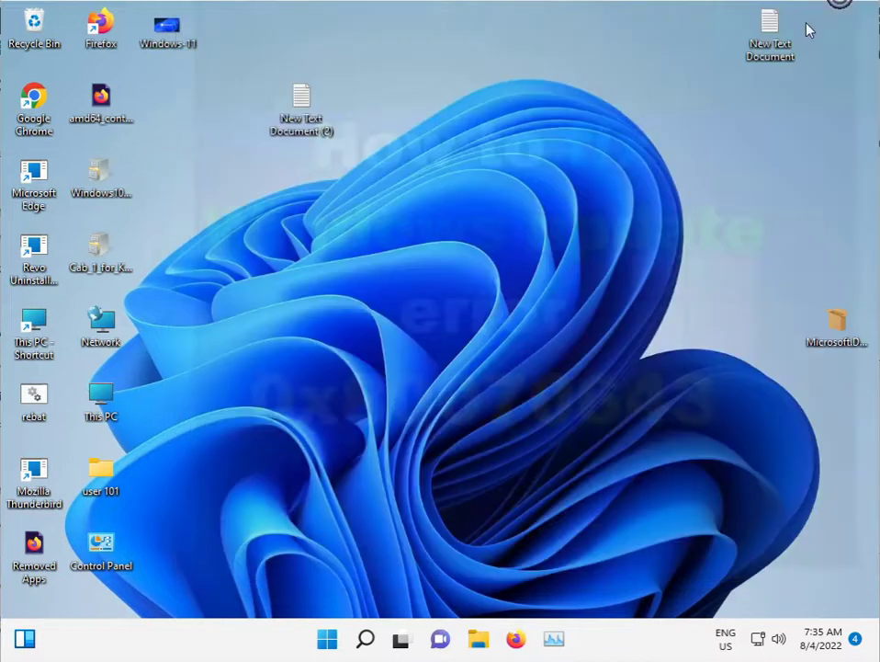
# - Run the Windows Update troubleshooter from Settings > System > Troubleshoot > Other troubleshooters
pyautogui.click(326, 640)
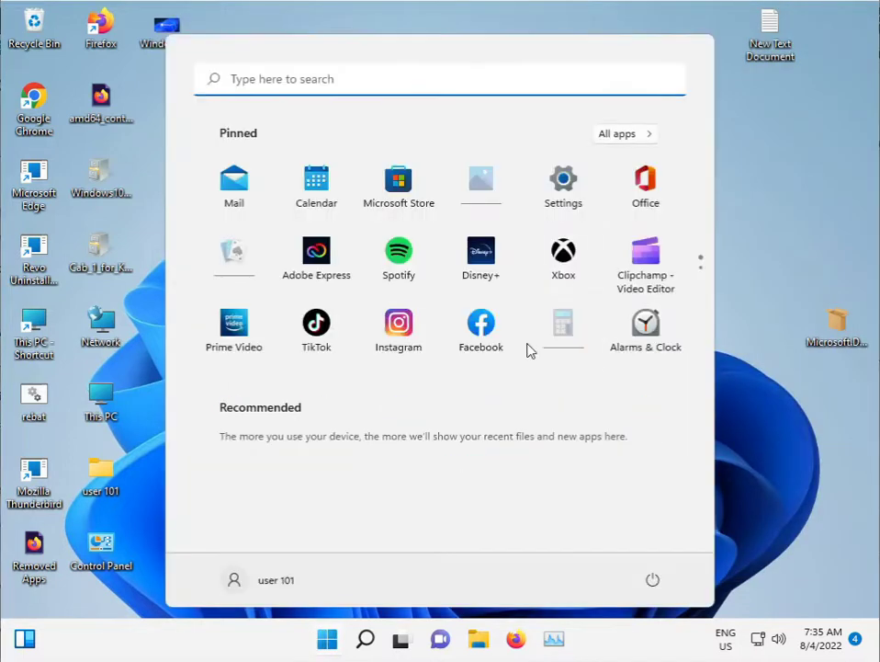
pyautogui.click(568, 187)
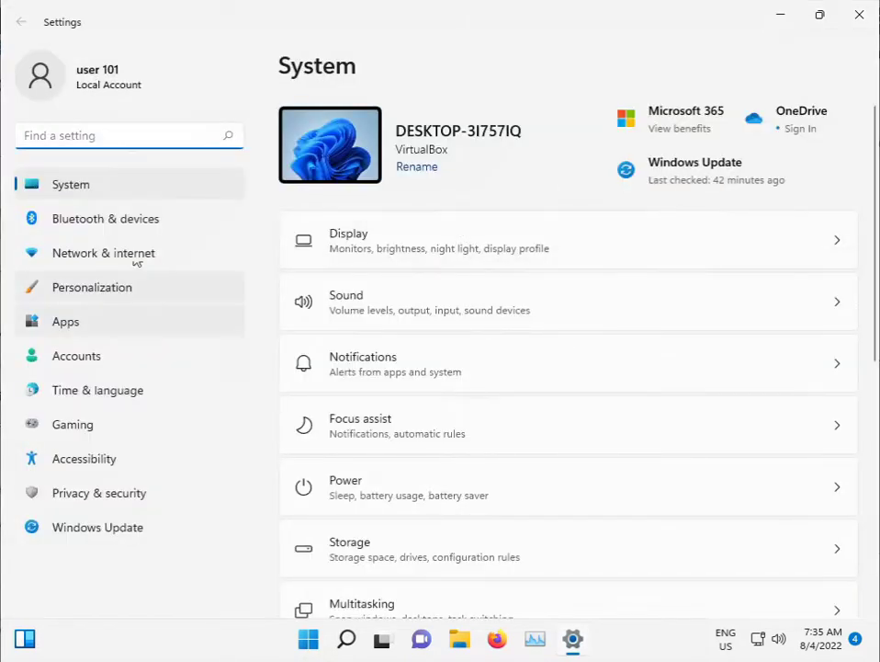
pyautogui.scroll(-5, 433, 404)
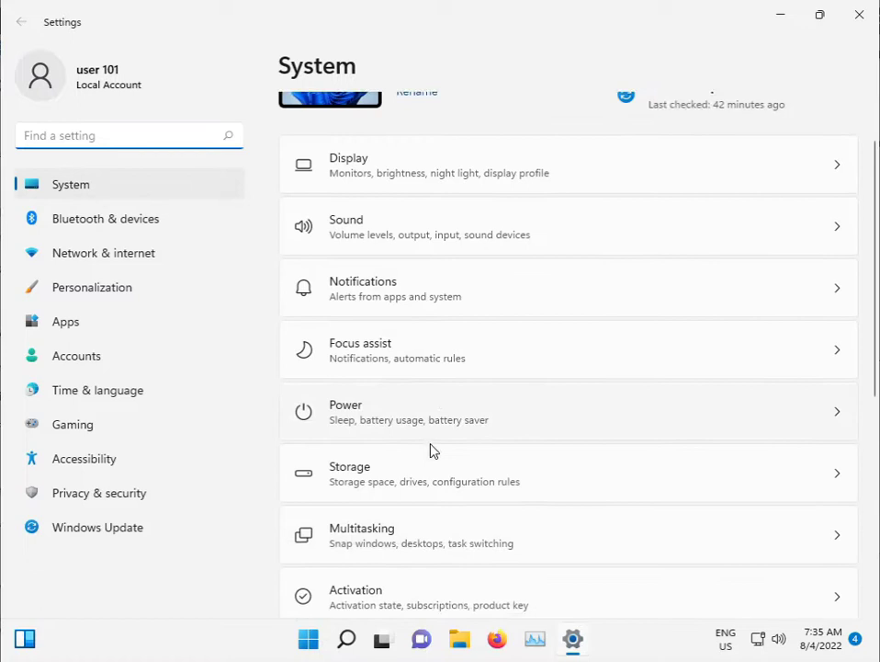
pyautogui.click(385, 349)
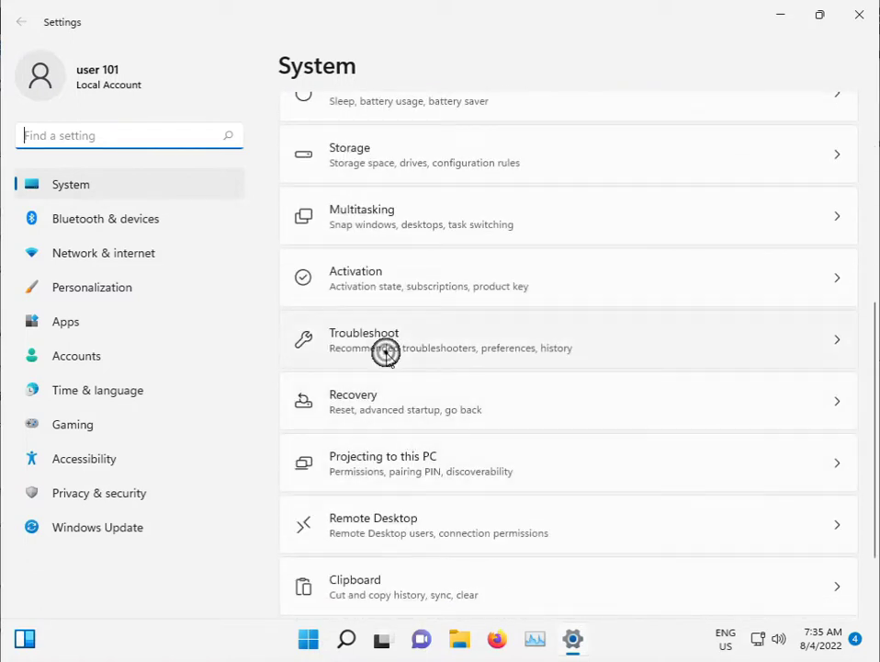
pyautogui.click(489, 277)
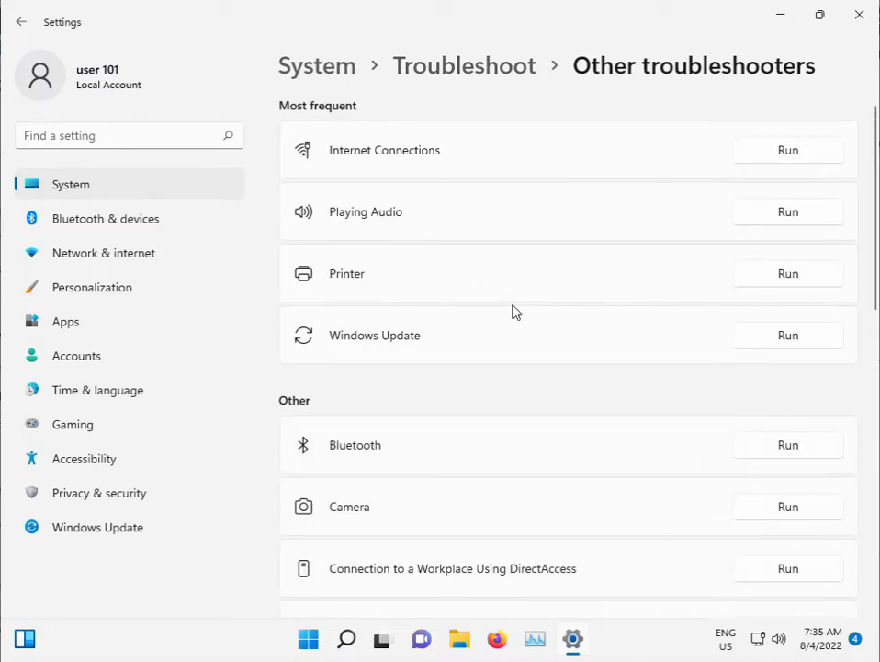
pyautogui.click(764, 335)
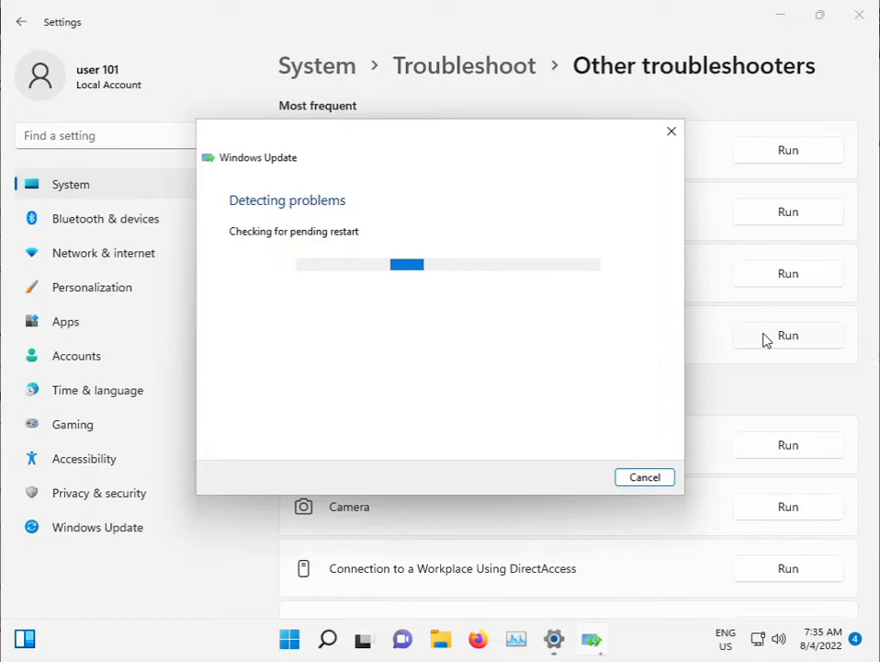
# - Close Settings and dismiss the Run prompt while the troubleshooter finishes its scan
pyautogui.click(858, 15)
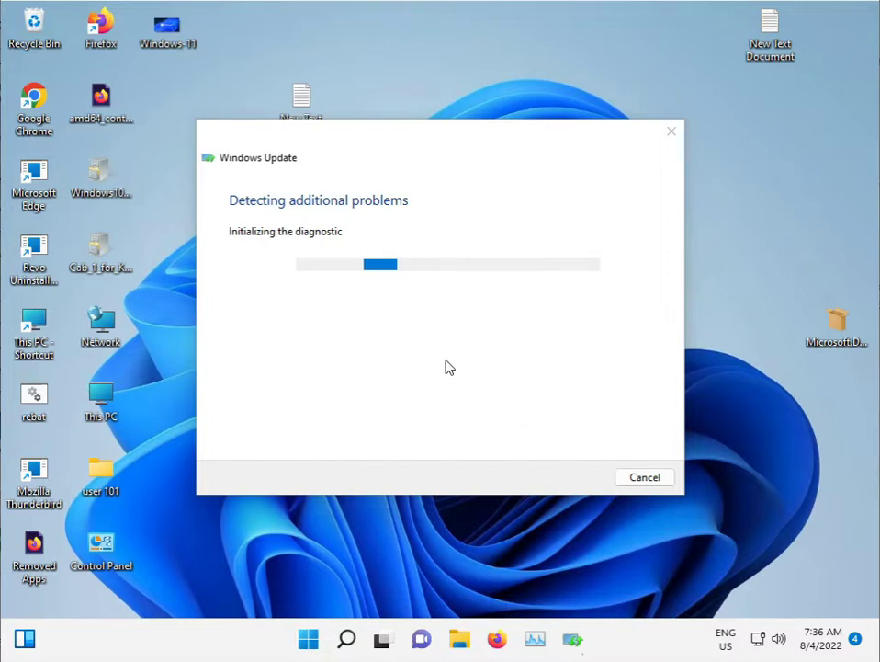
pyautogui.press('super+r')
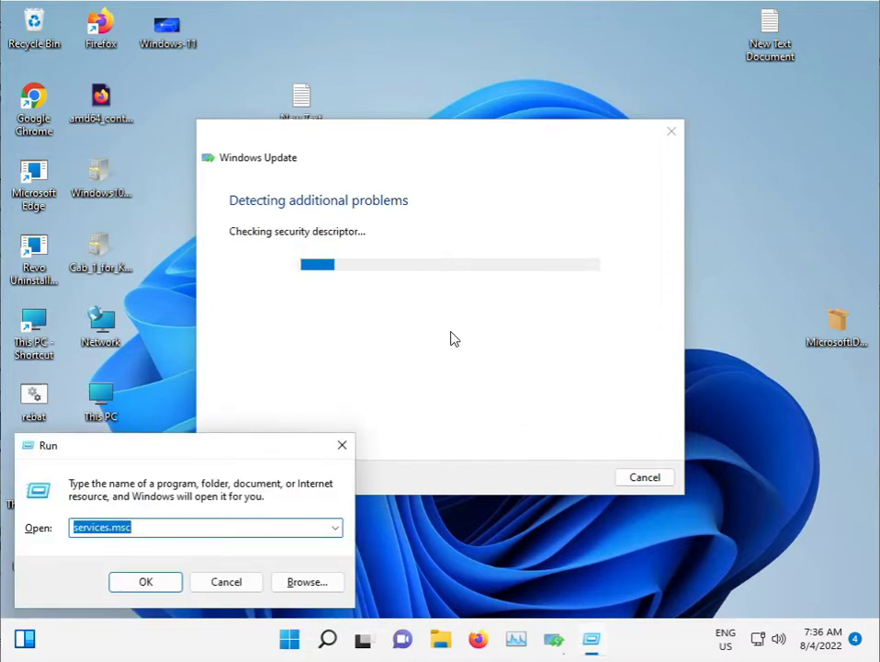
pyautogui.click(342, 445)
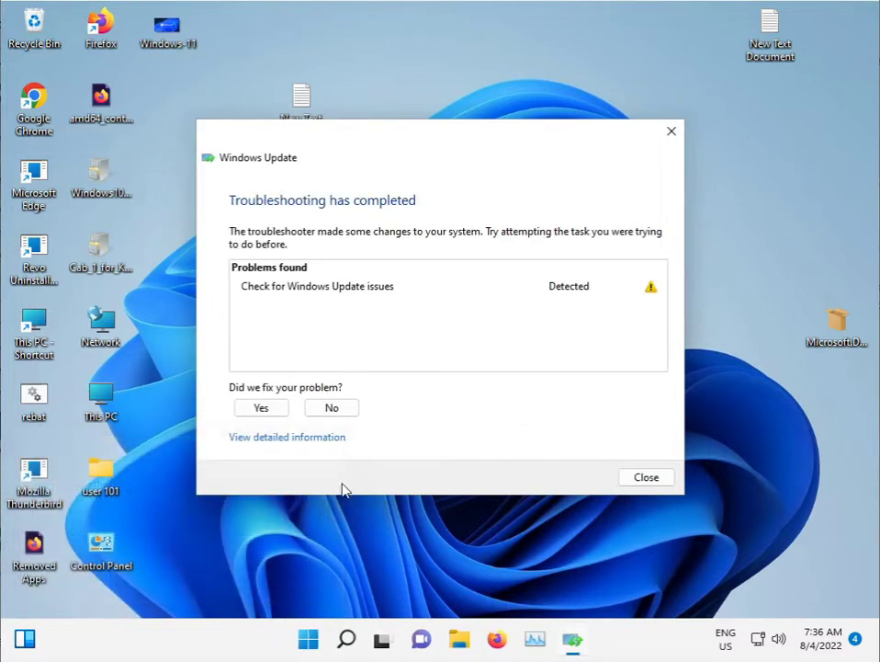
pyautogui.click(317, 641)
# - Launch Command Prompt as administrator via 'cmd' search, then close the finished troubleshooter
pyautogui.write('cmd')
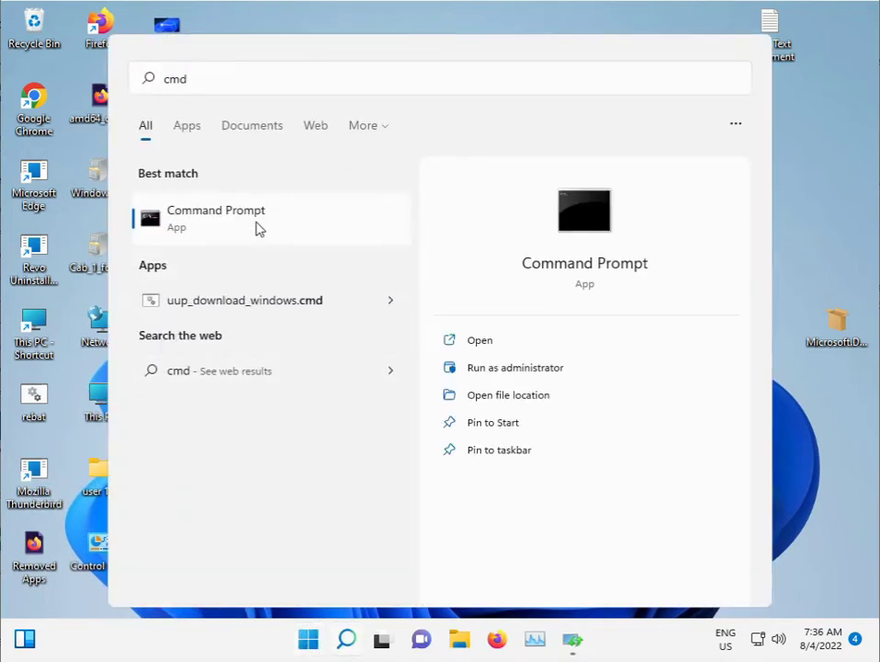
pyautogui.rightClick(258, 228)
pyautogui.click(345, 250)
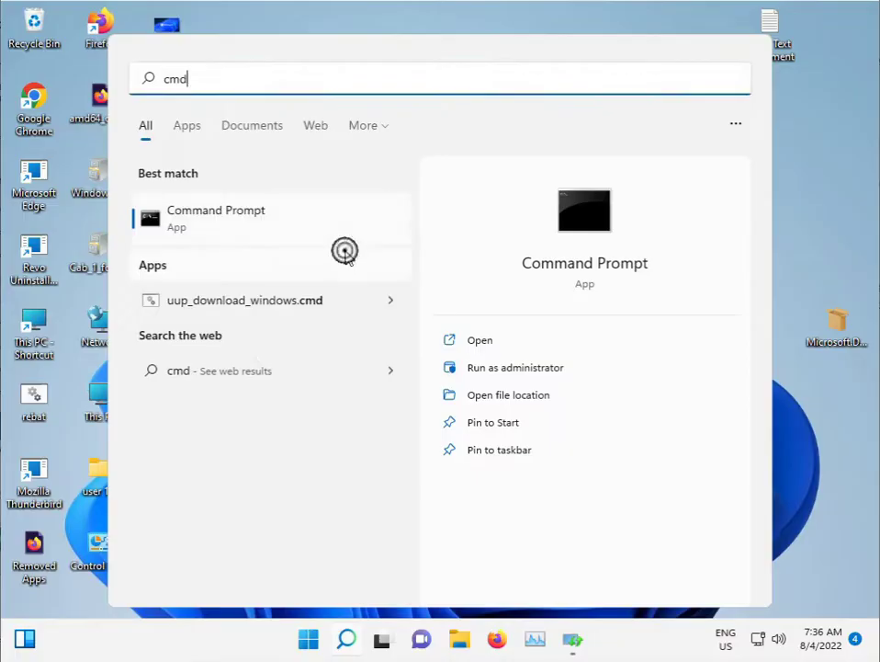
pyautogui.click(380, 450)
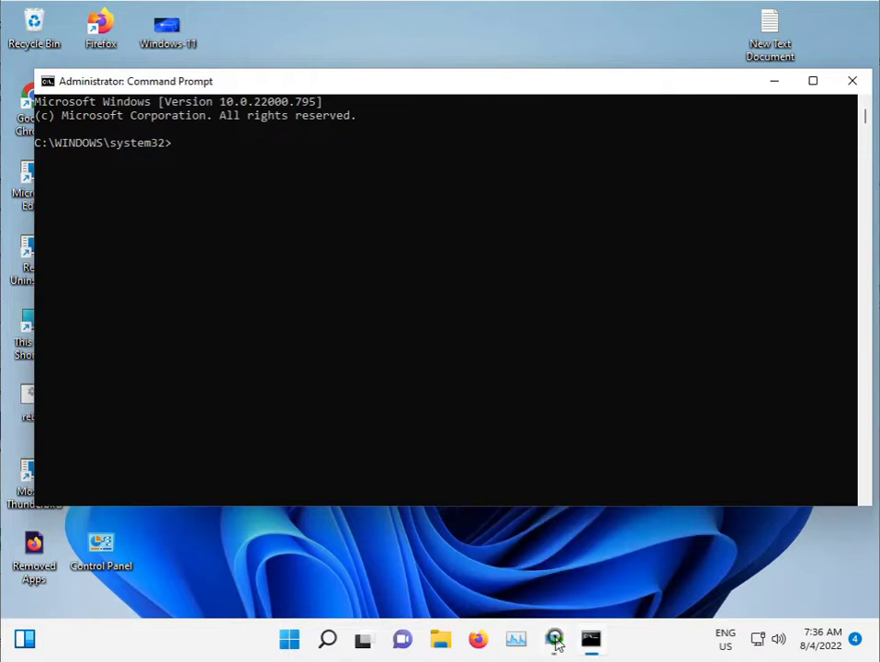
pyautogui.click(554, 641)
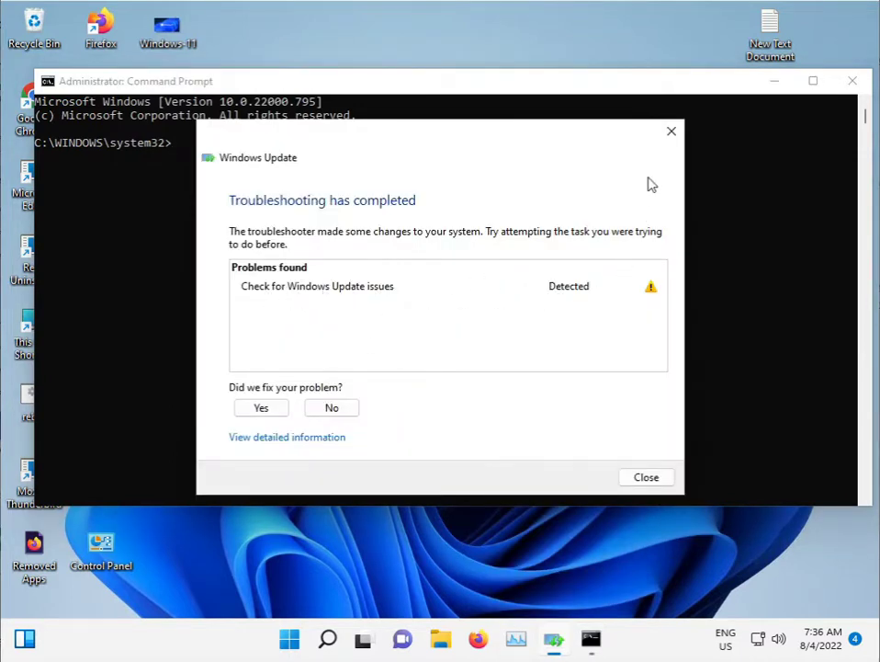
pyautogui.click(674, 132)
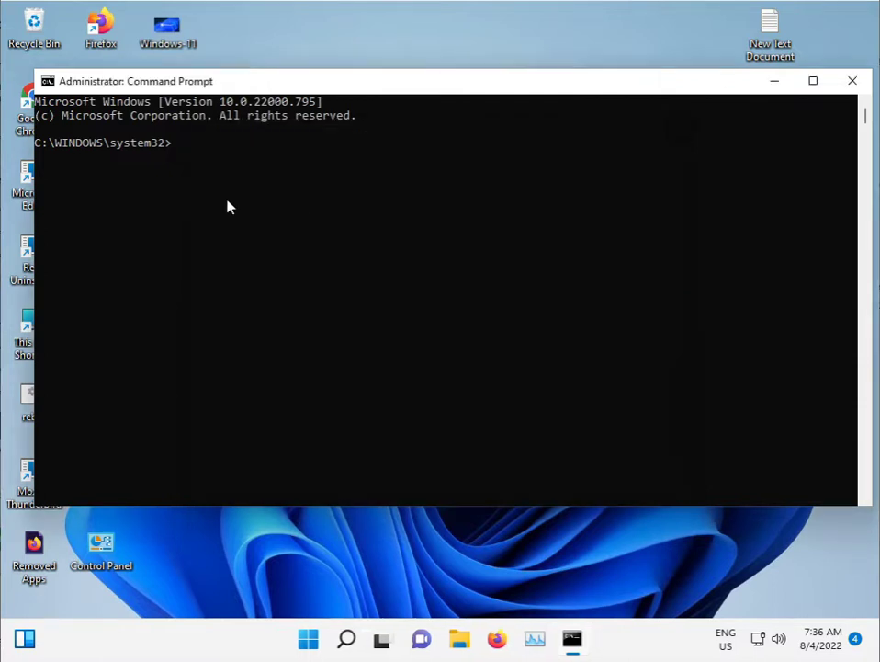
# - Run sfc /scannow in the administrator Command Prompt
pyautogui.click(183, 143)
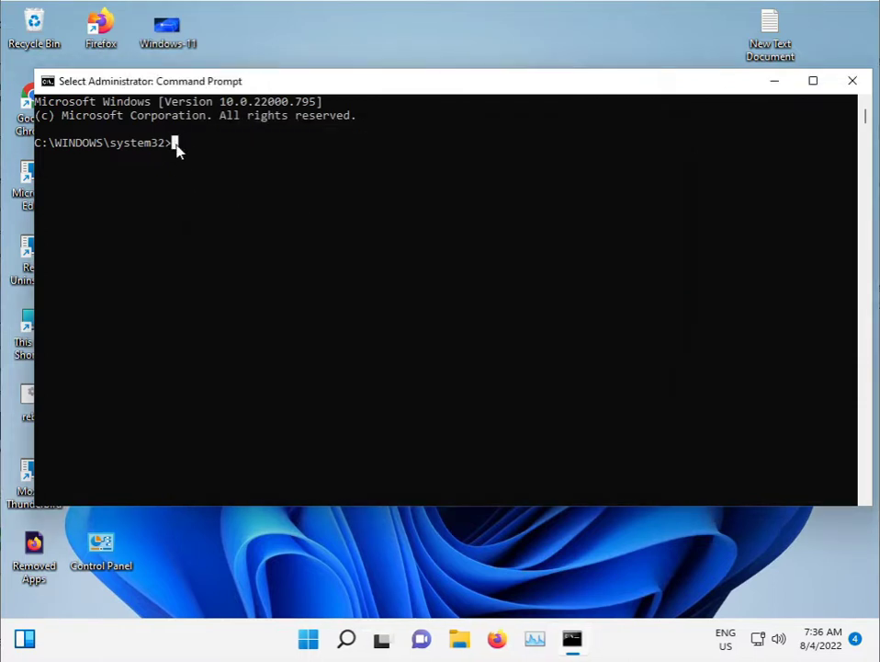
pyautogui.press('Escape')
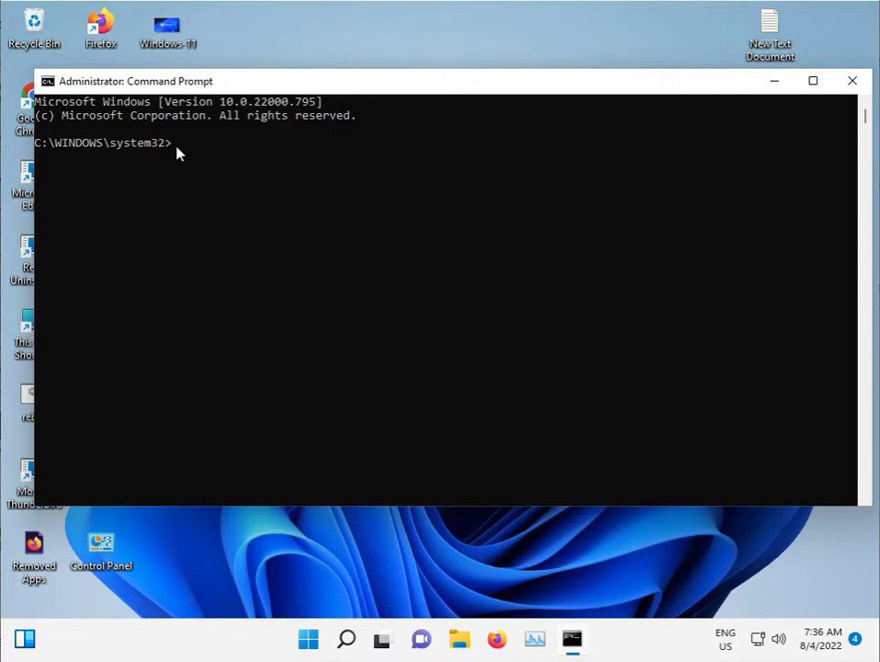
pyautogui.write('sfc /scannow')
pyautogui.press('Return')
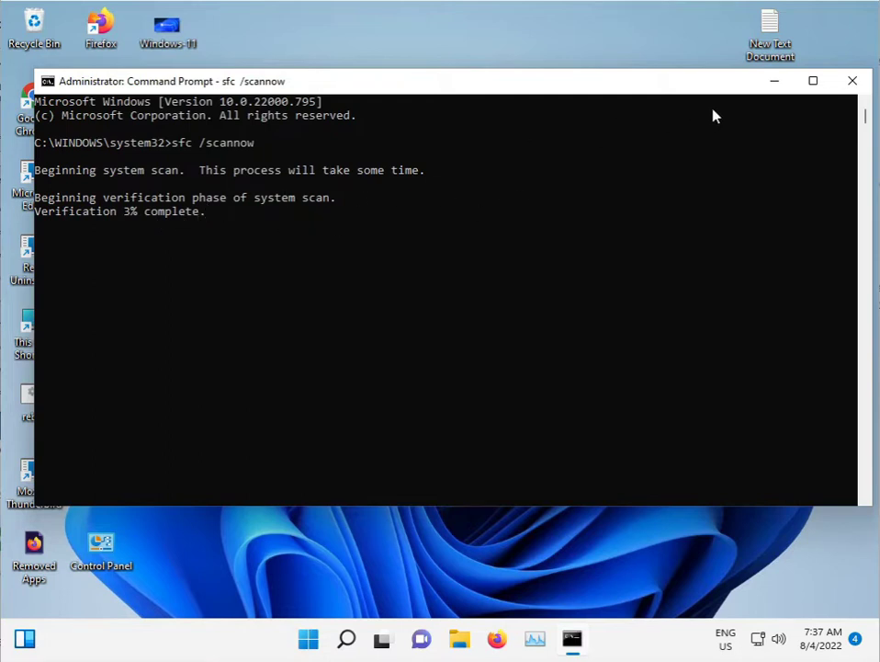
# - Minimize Command Prompt, launch Chrome, and search '.net framework repair tool offline'
pyautogui.click(770, 85)
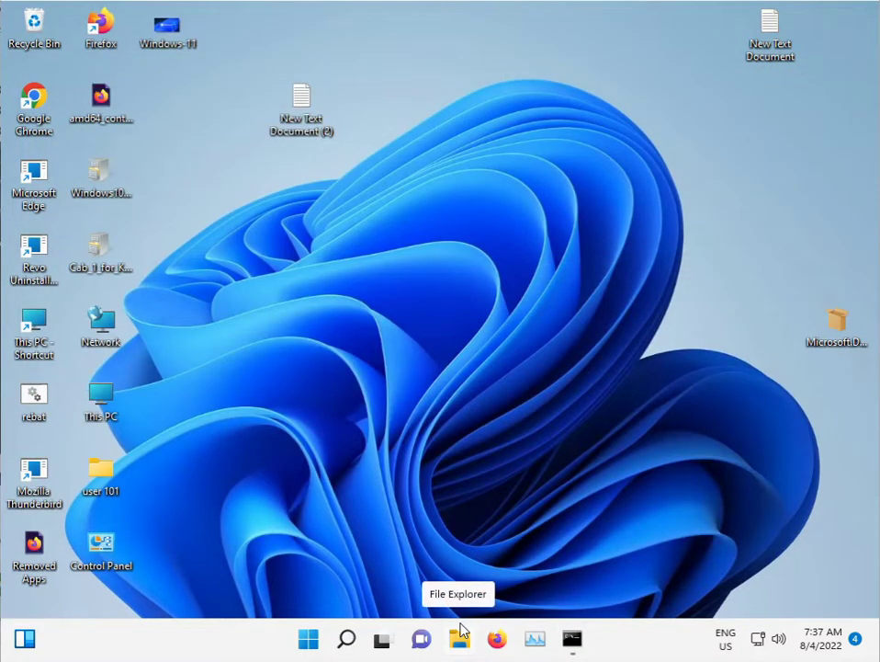
pyautogui.doubleClick(36, 100)
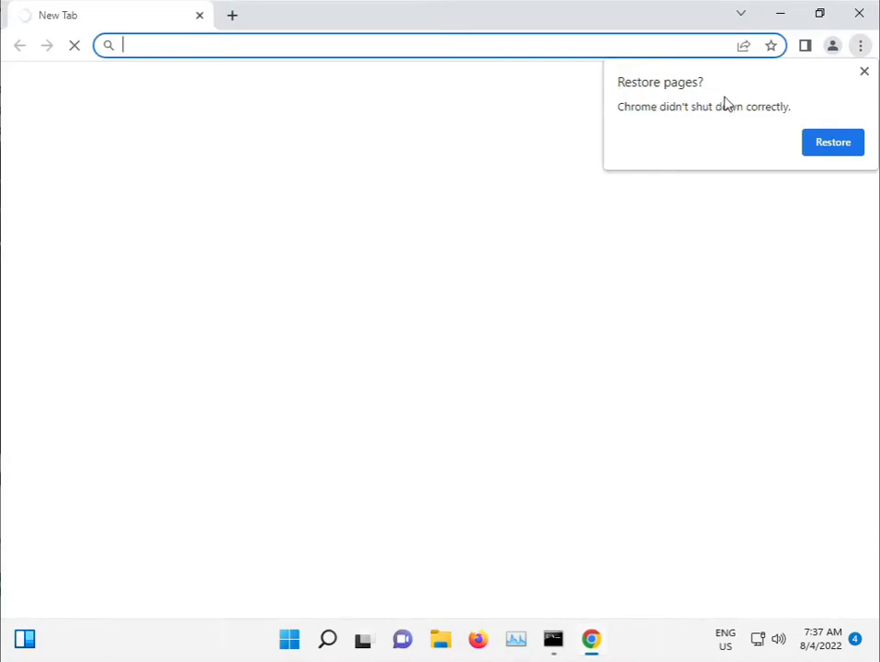
pyautogui.click(863, 72)
pyautogui.click(372, 45)
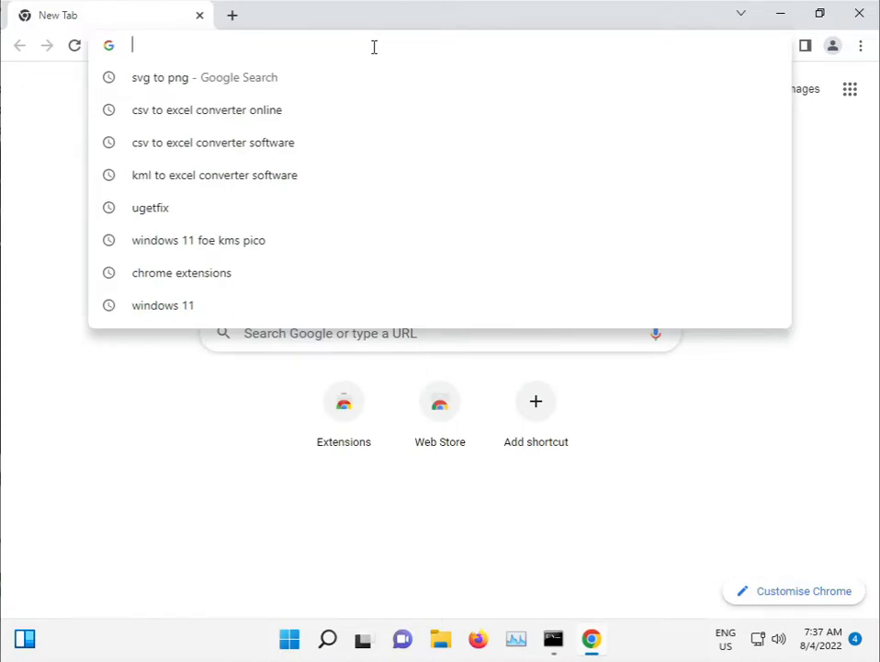
pyautogui.write('.net')
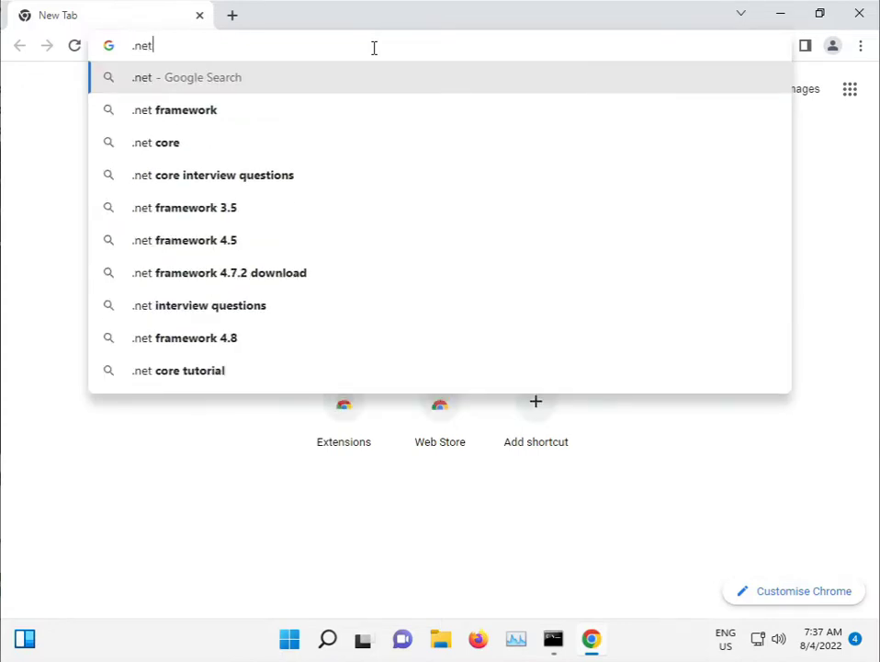
pyautogui.press('Down')
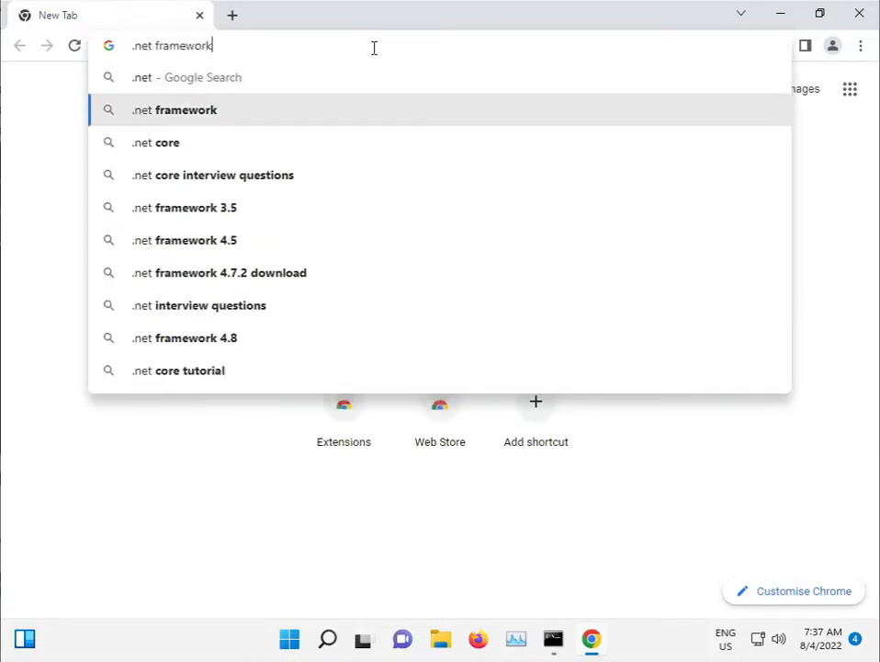
pyautogui.press('Right')
pyautogui.write('repai')
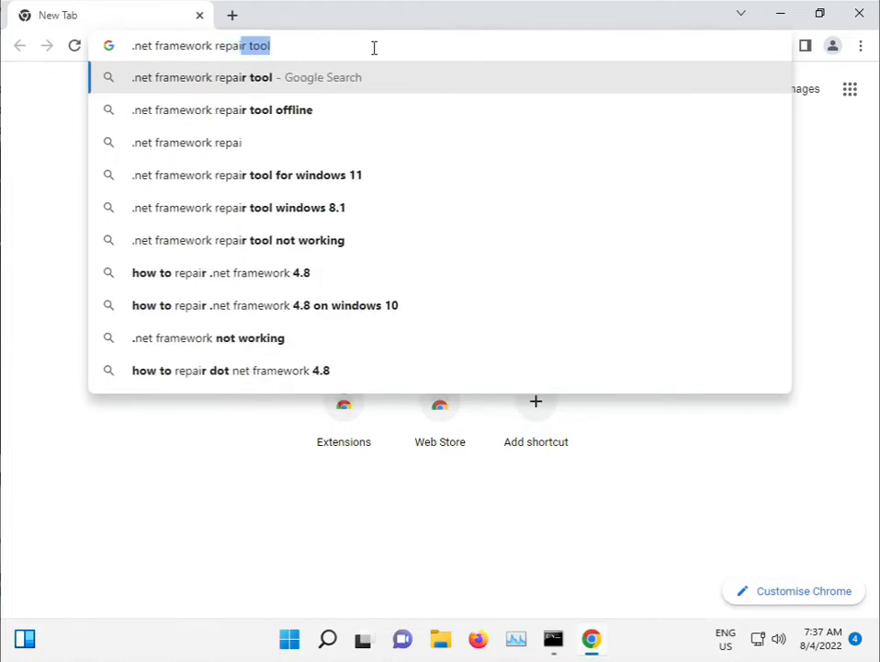
pyautogui.press('Down')
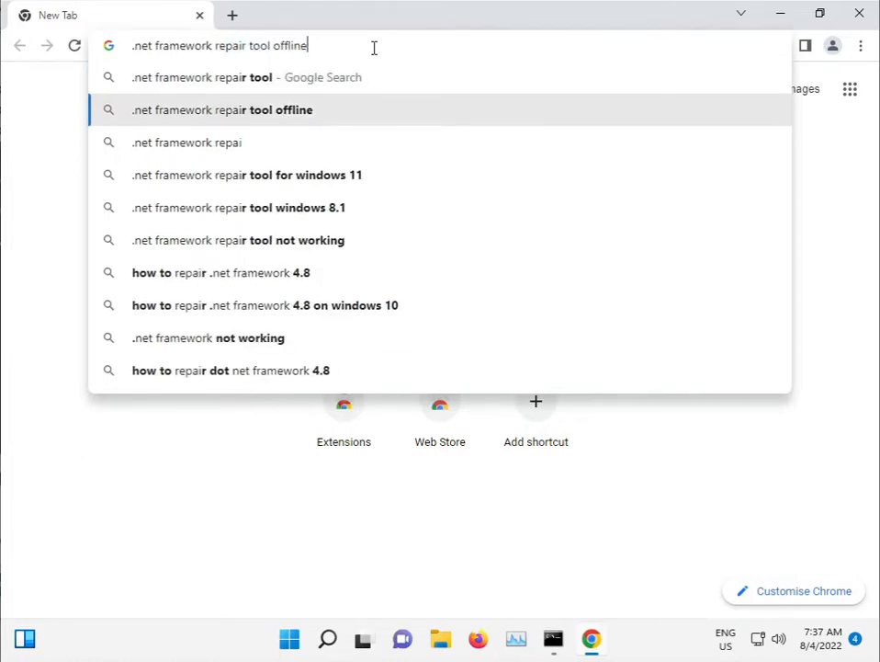
pyautogui.press('Return')
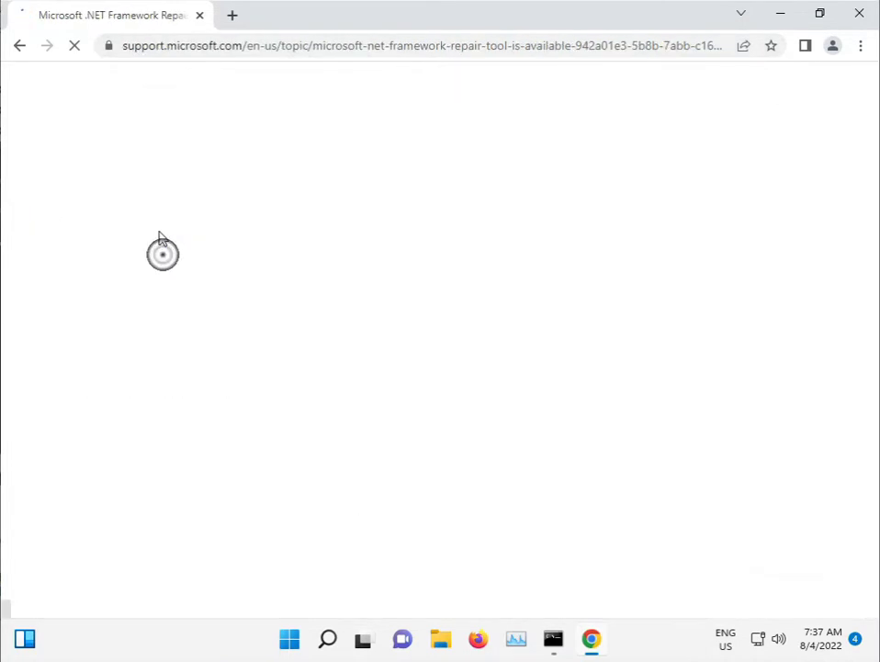
# - Scroll through Microsoft's .NET Framework Repair Tool article to its download information
pyautogui.scroll(-5, 330, 415)
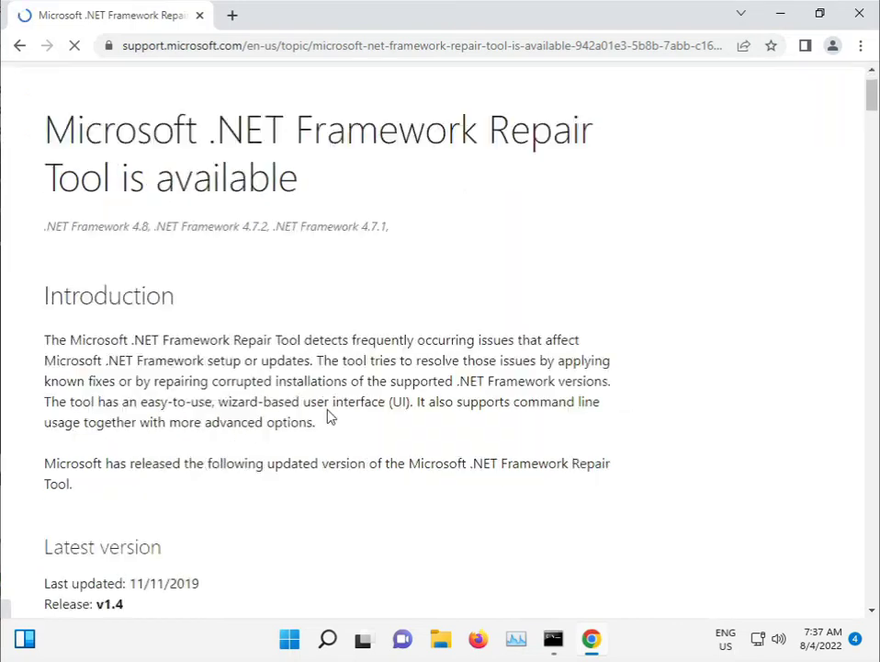
pyautogui.scroll(-6, 330, 417)
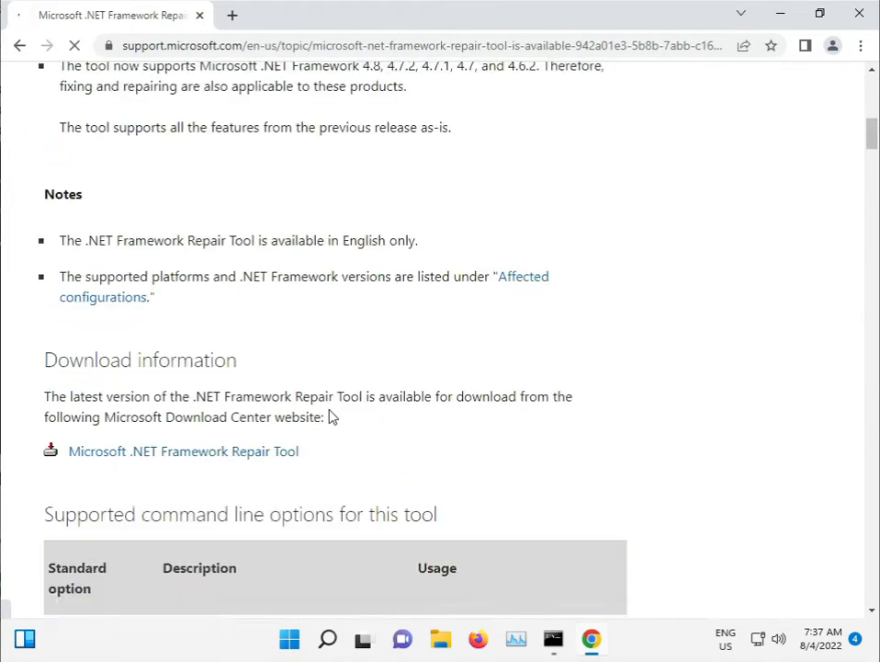
pyautogui.scroll(-6, 331, 416)
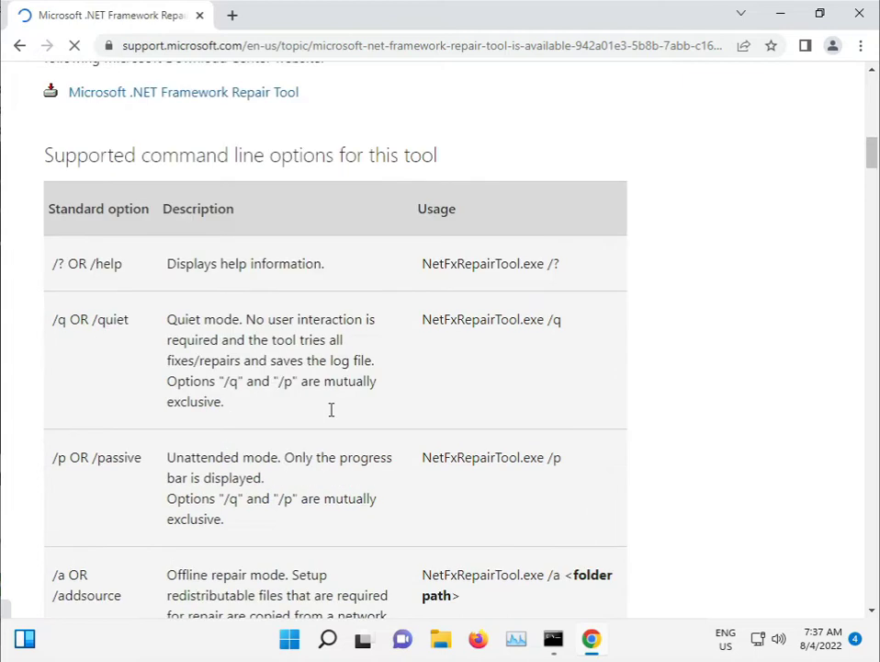
pyautogui.scroll(-8, 334, 416)
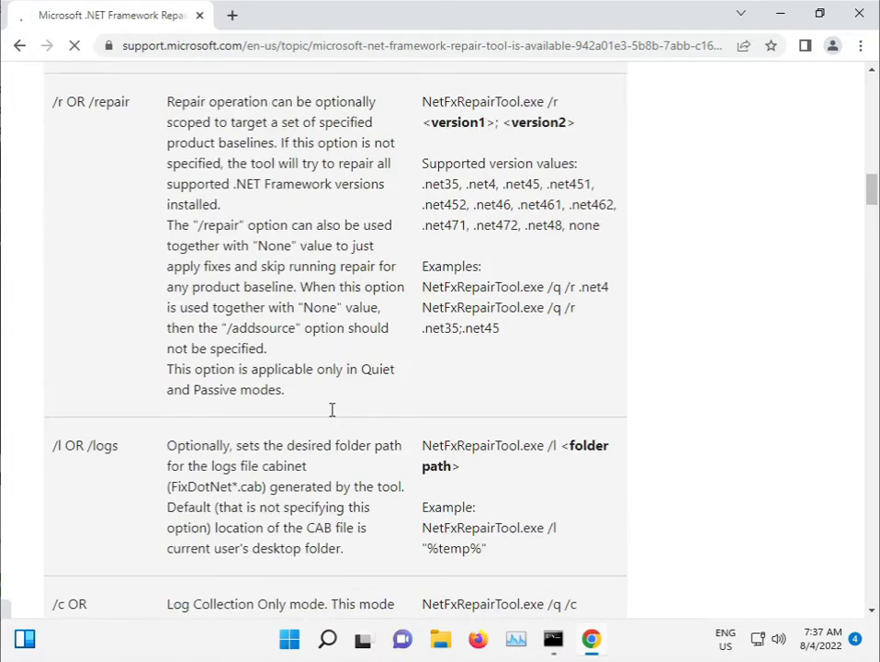
pyautogui.scroll(-8, 335, 416)
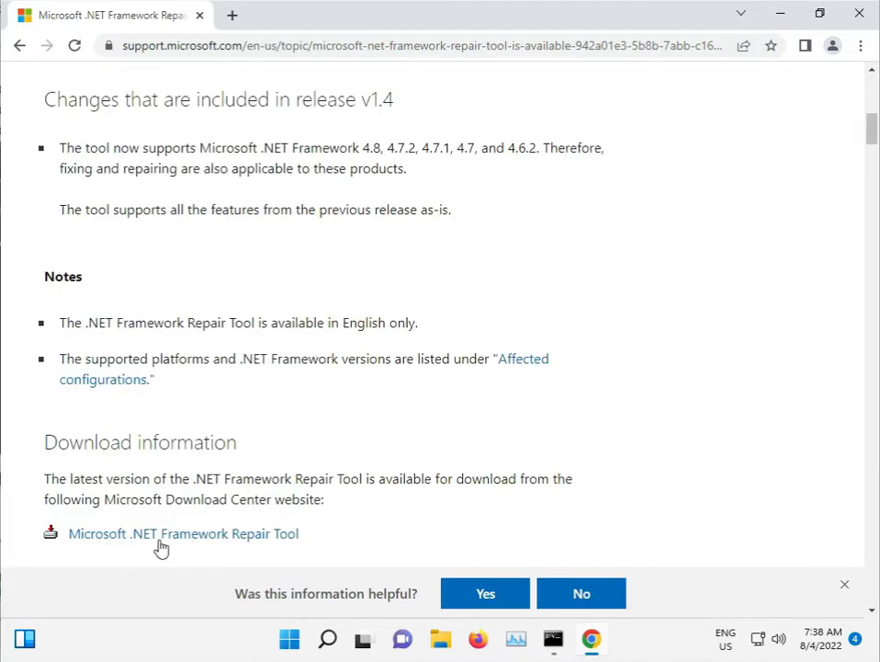
# - Download netfxrepairtool.exe and run it with administrator approval
pyautogui.click(89, 538)
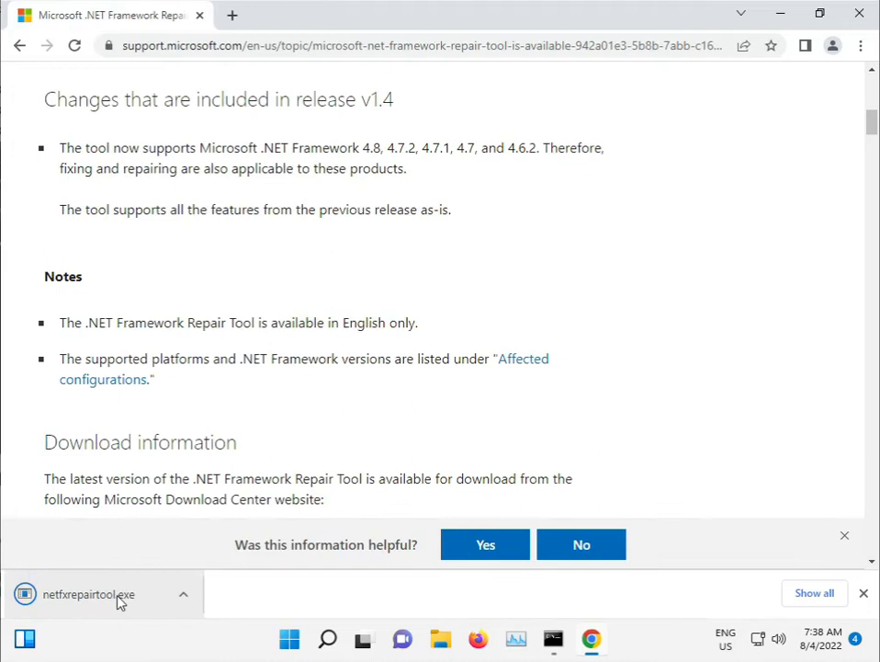
pyautogui.click(181, 594)
pyautogui.click(226, 481)
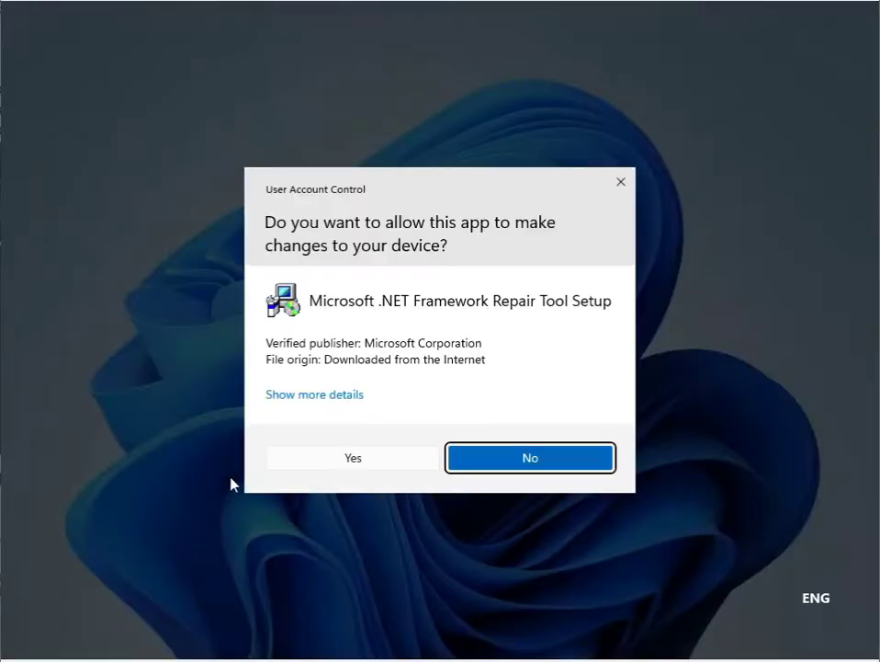
pyautogui.click(355, 458)
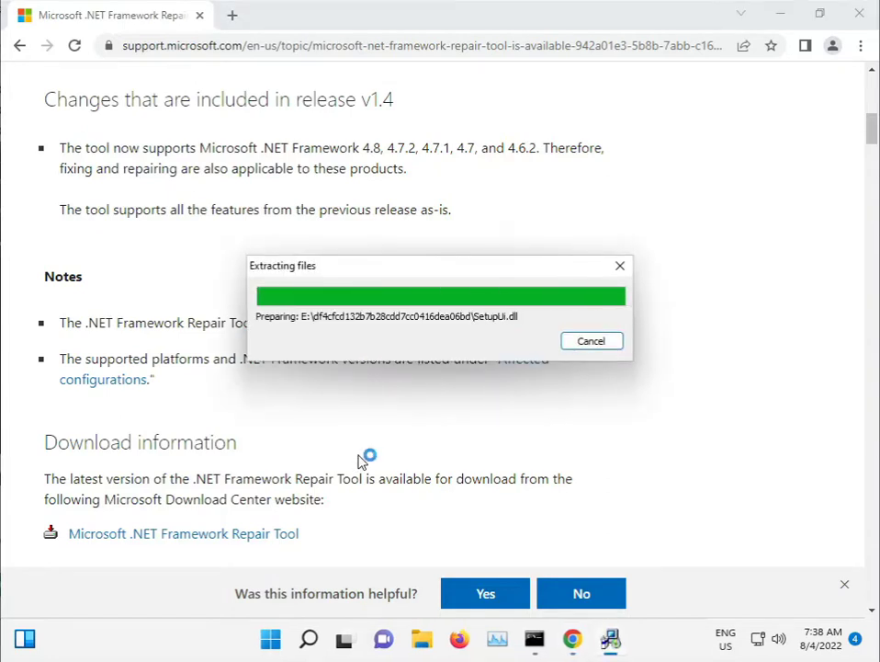
# - Accept the license, apply the recommended Windows Installer changes, and finish the repair tool
pyautogui.click(342, 446)
pyautogui.click(509, 495)
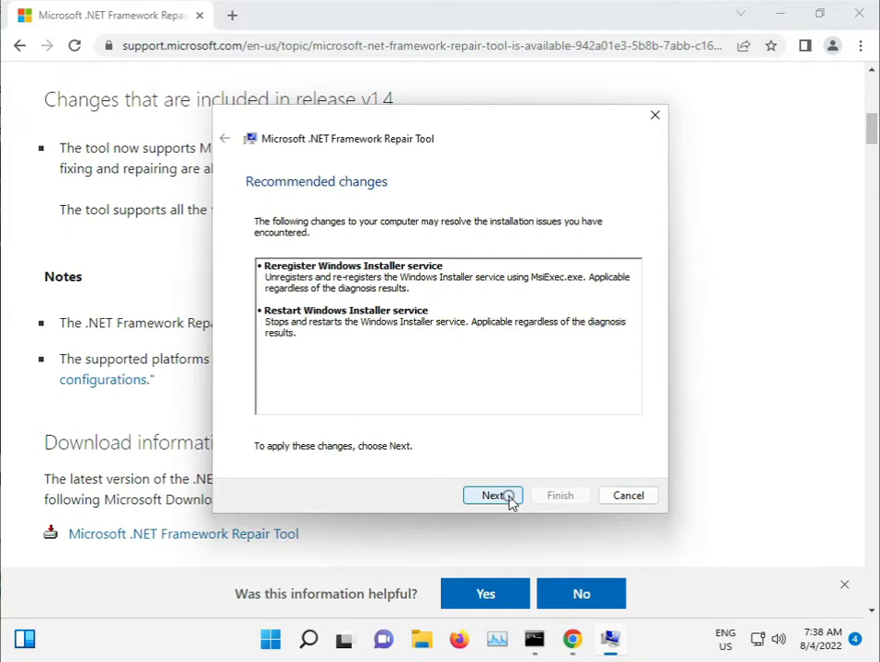
pyautogui.click(494, 495)
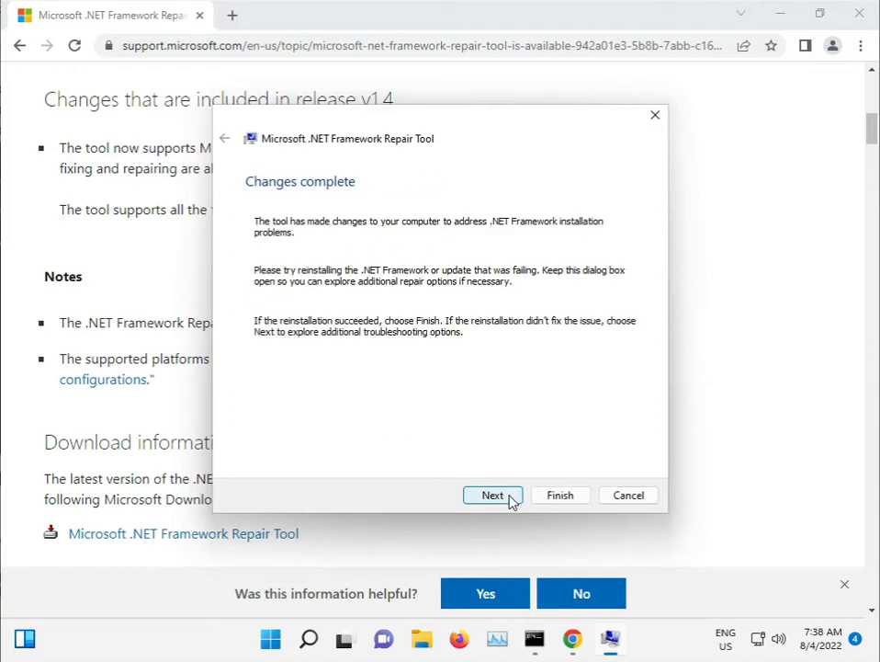
pyautogui.click(497, 497)
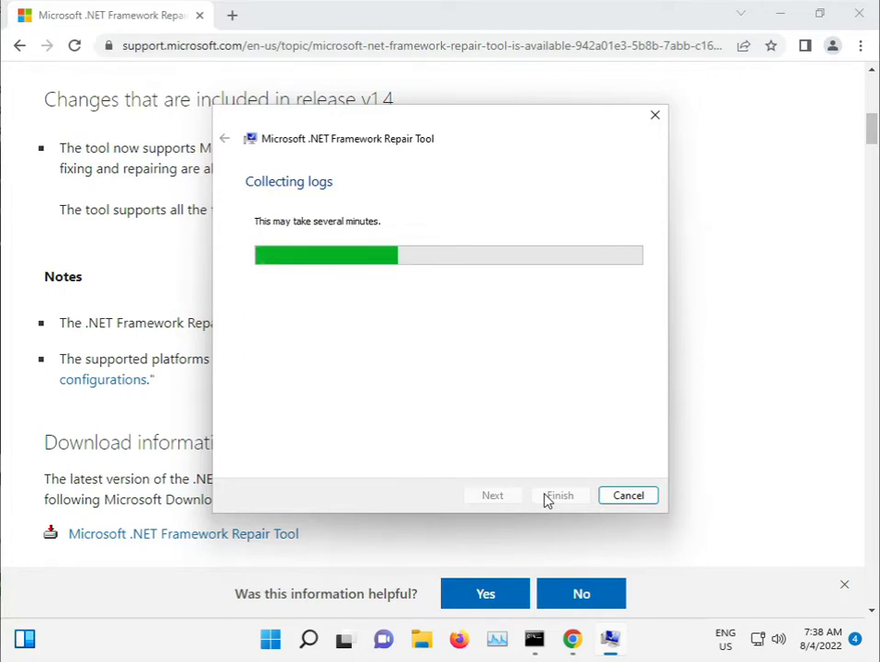
pyautogui.click(547, 497)
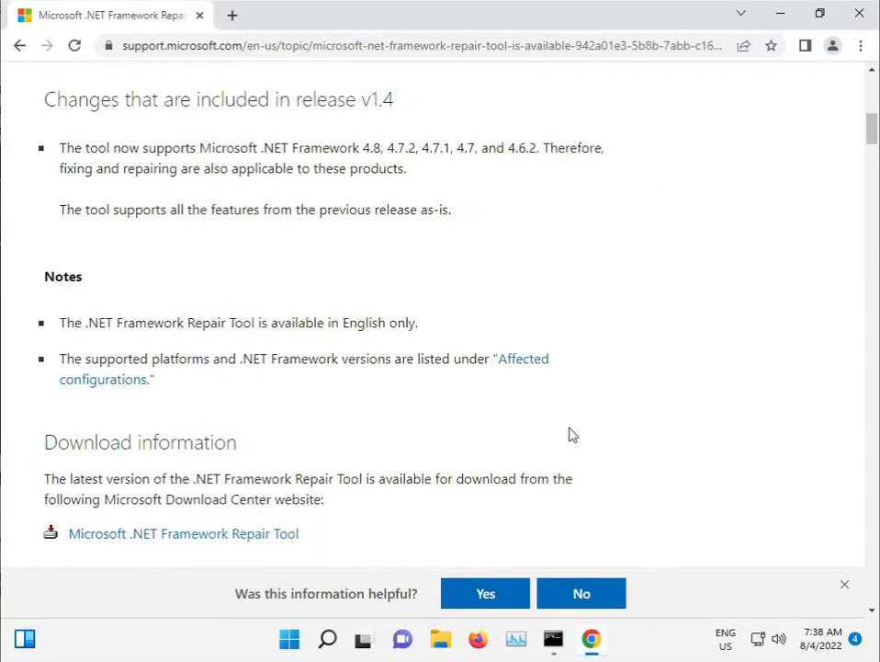
# - Minimize Chrome to reveal the desktop, opening and dismissing the Start menu twice
pyautogui.click(783, 12)
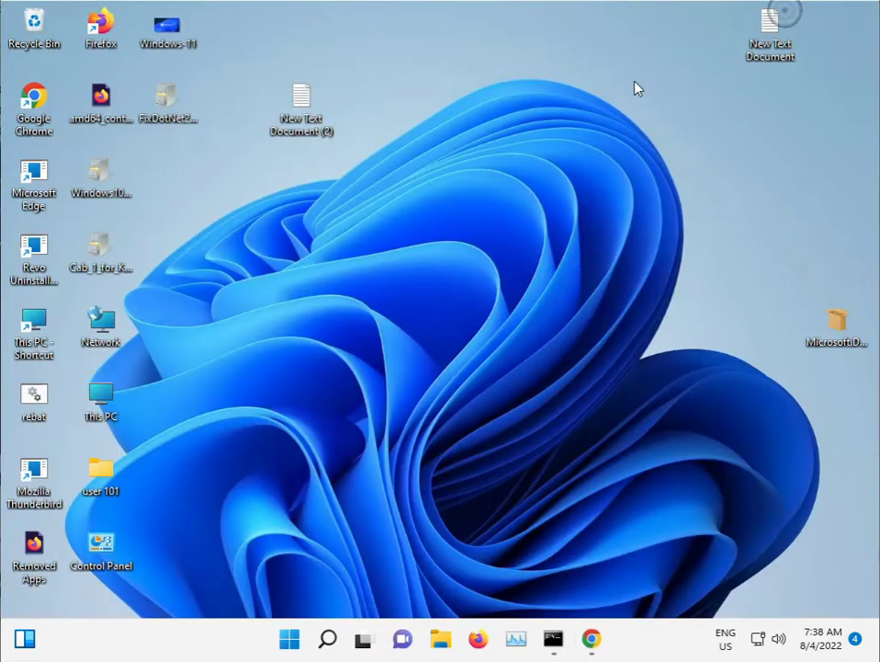
pyautogui.click(290, 643)
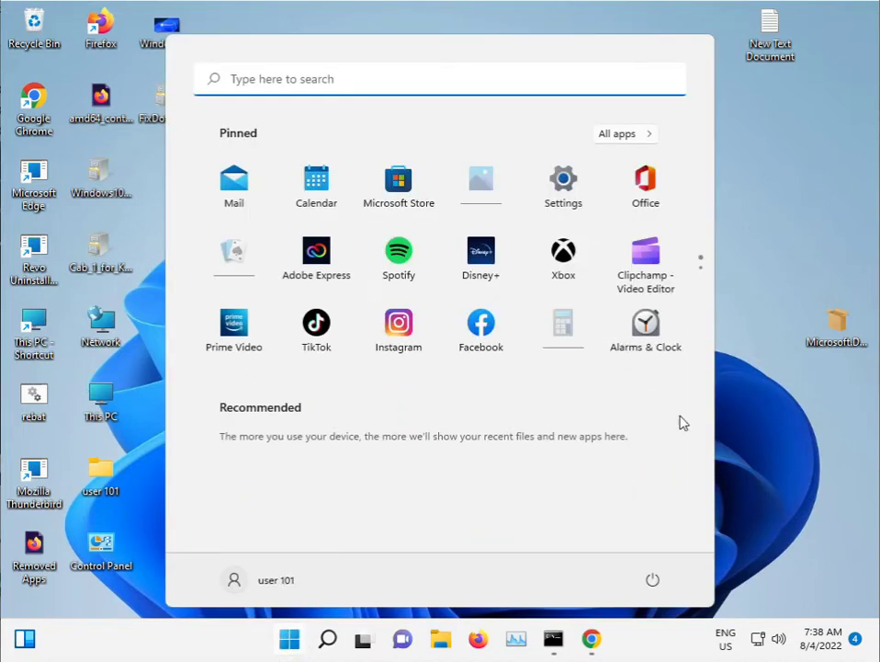
pyautogui.click(717, 412)
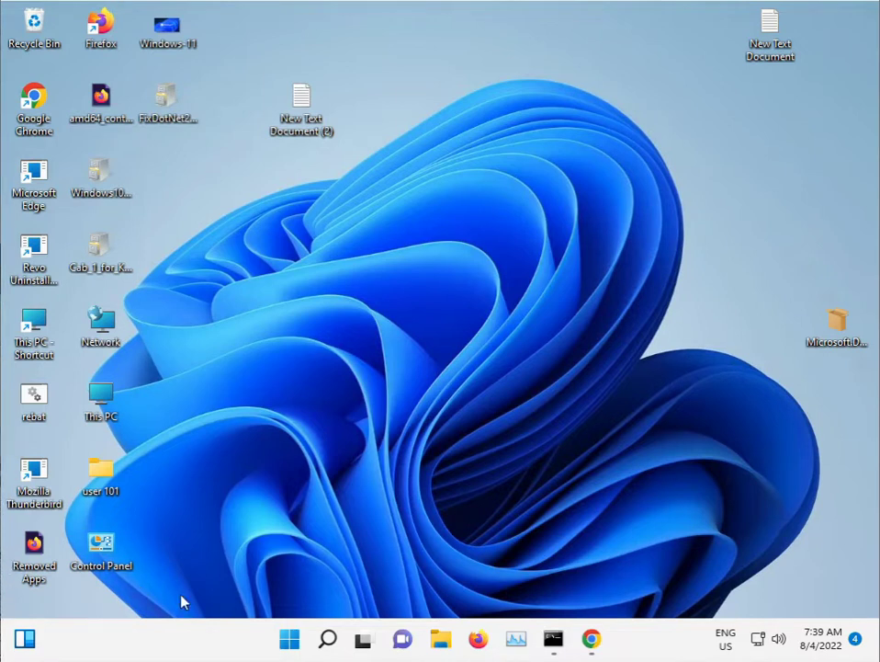
pyautogui.click(289, 639)
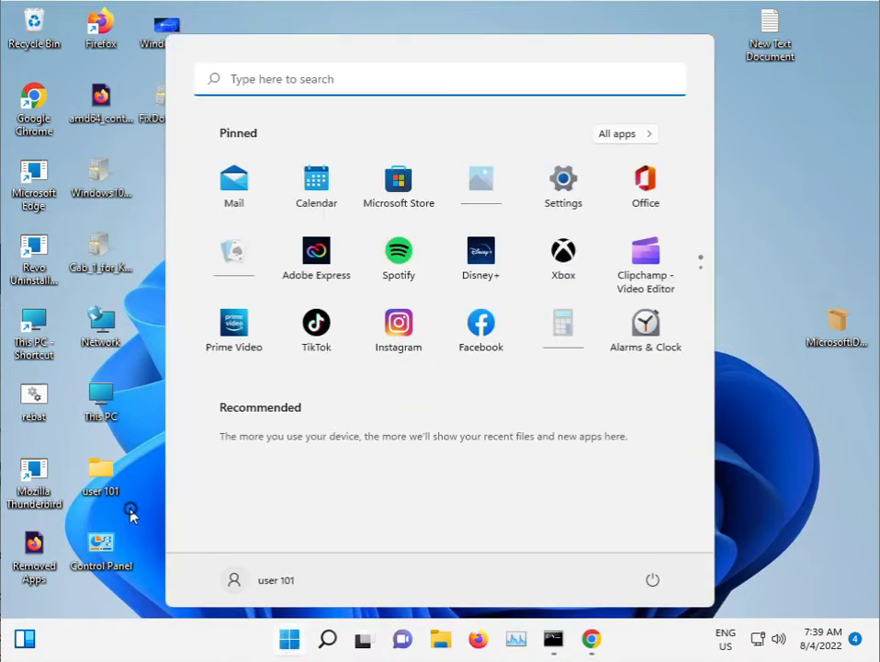
pyautogui.click(128, 515)
# - Browse This PC > Local Disk (C:) > Windows > System32 and open catroot2
pyautogui.doubleClick(38, 323)
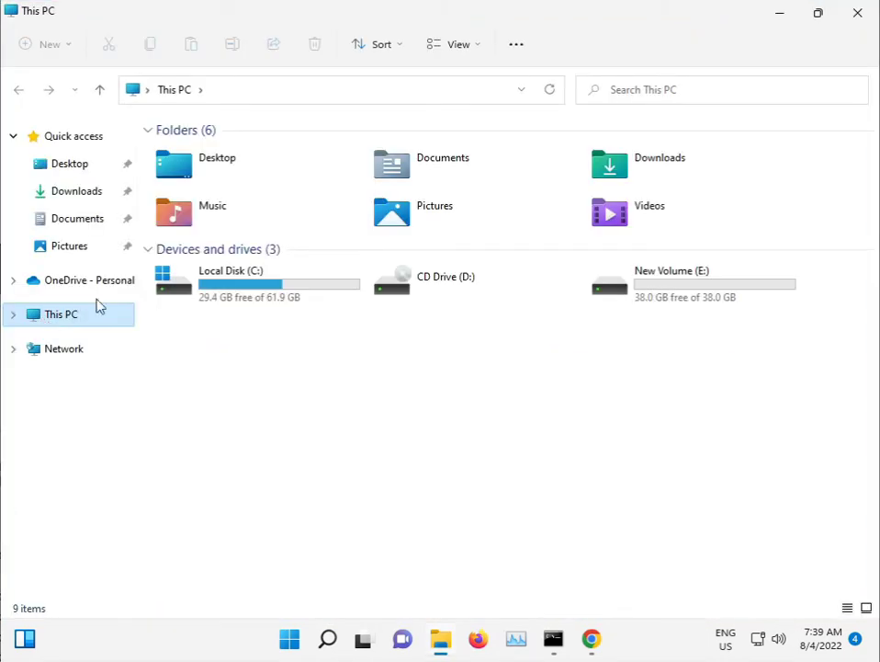
pyautogui.doubleClick(276, 296)
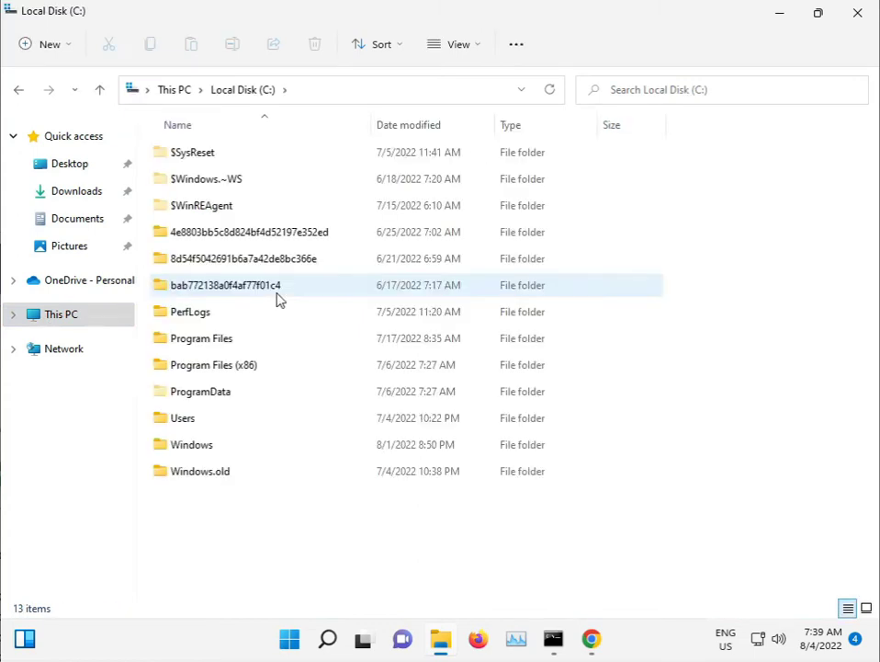
pyautogui.doubleClick(215, 449)
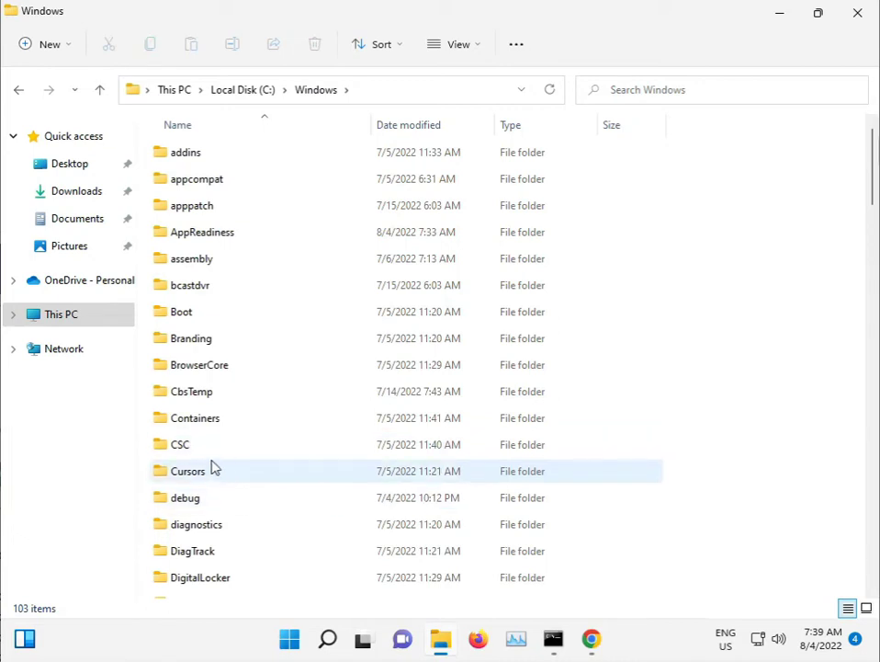
pyautogui.scroll(-6, 239, 459)
pyautogui.scroll(-5, 257, 469)
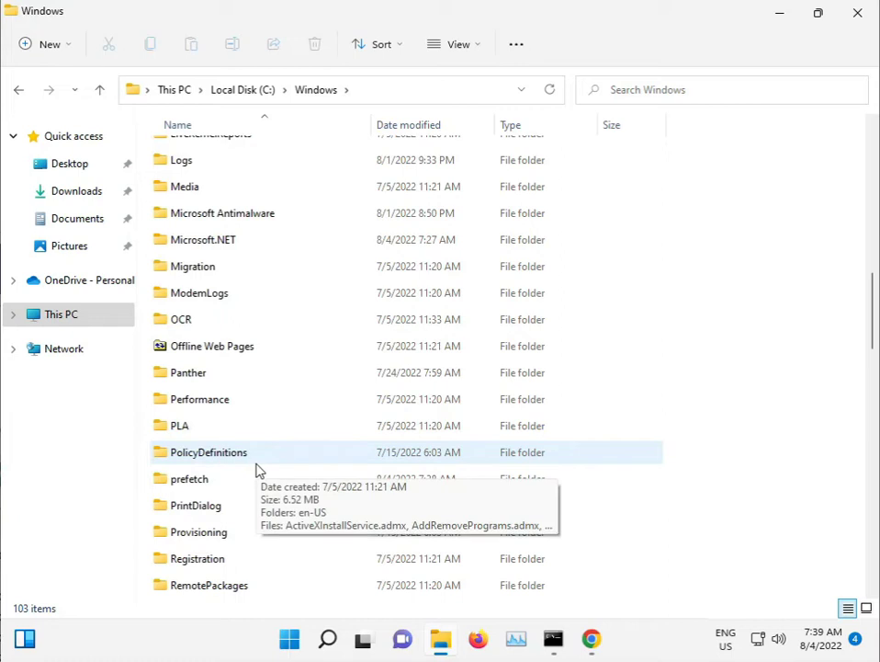
pyautogui.scroll(-9, 257, 470)
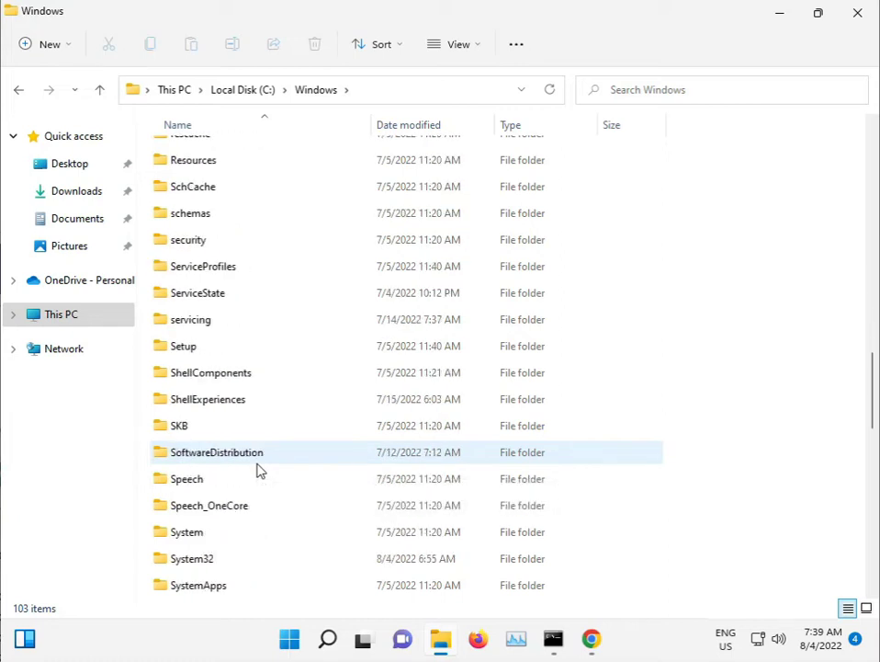
pyautogui.doubleClick(204, 320)
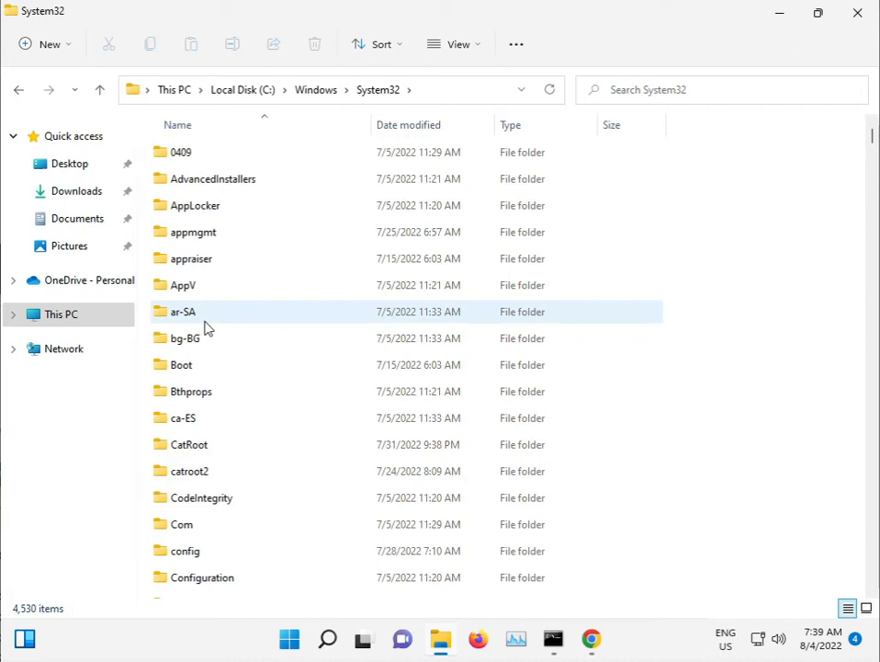
pyautogui.doubleClick(221, 469)
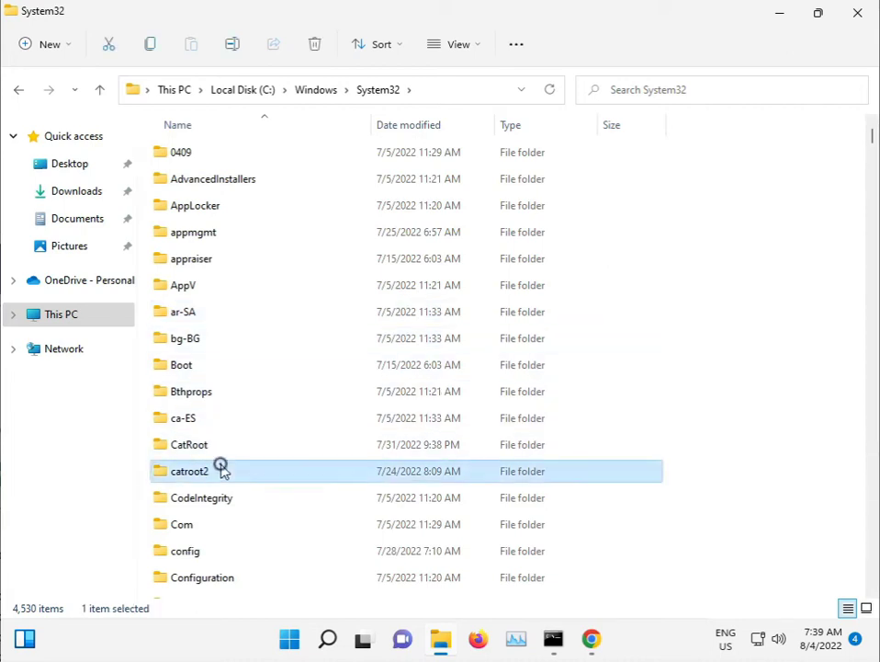
# - Permanently delete catroot2's three items, granting admin rights and skipping files locked by Cryptographic Services
pyautogui.moveTo(225, 407); pyautogui.dragTo(236, 156)
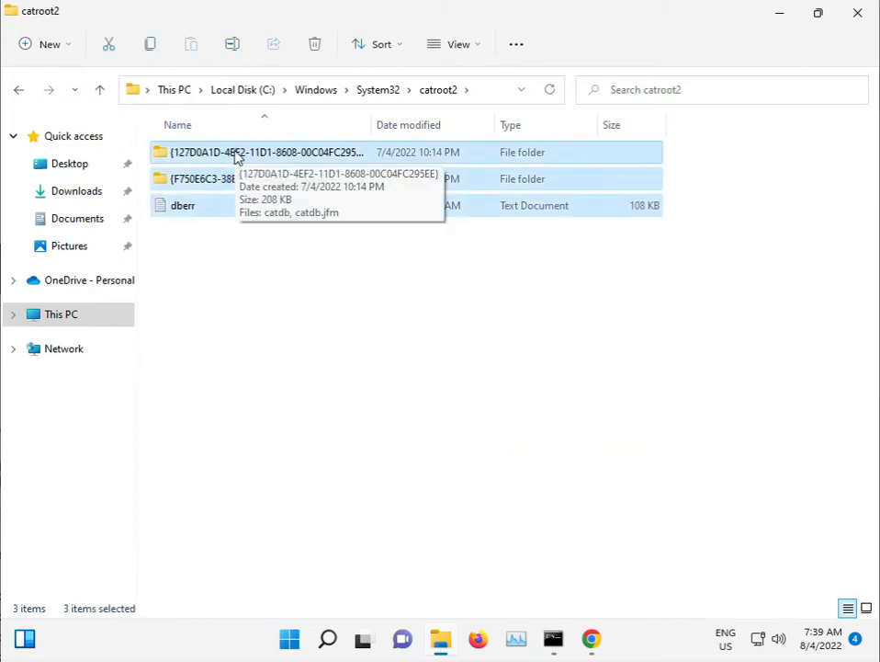
pyautogui.hotkey('shift', 'Delete')
pyautogui.press('Return')
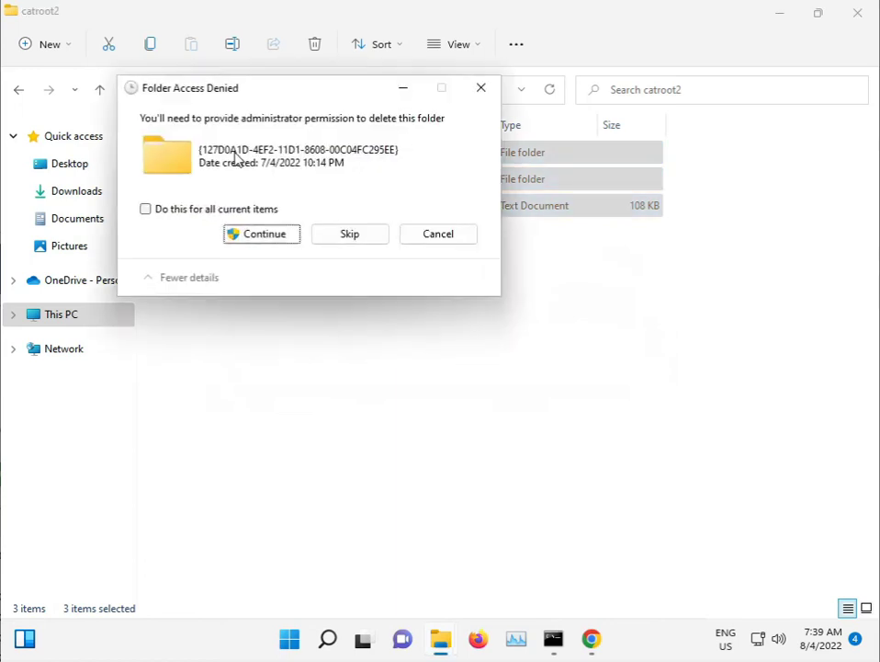
pyautogui.click(231, 204)
pyautogui.click(273, 229)
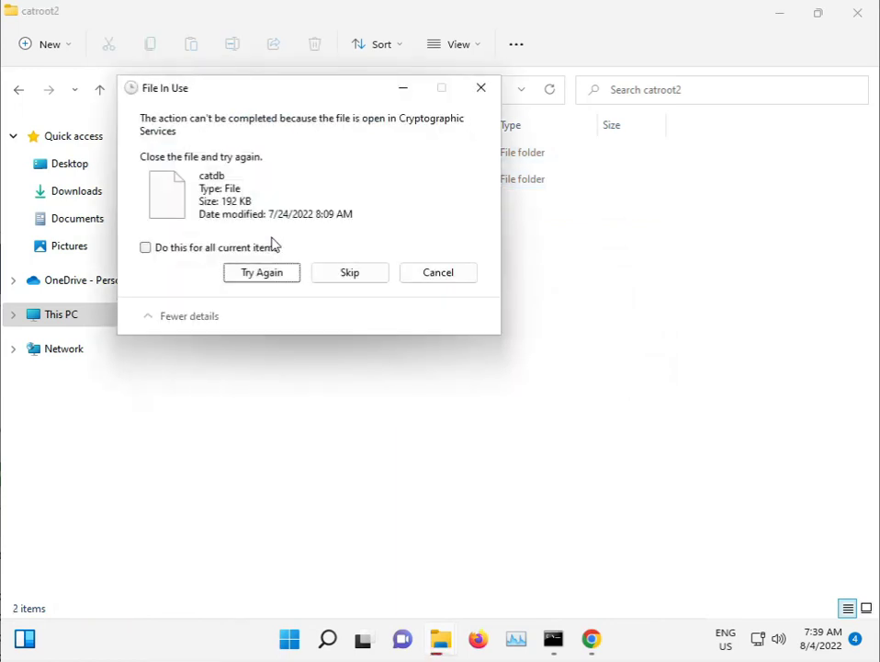
pyautogui.click(330, 272)
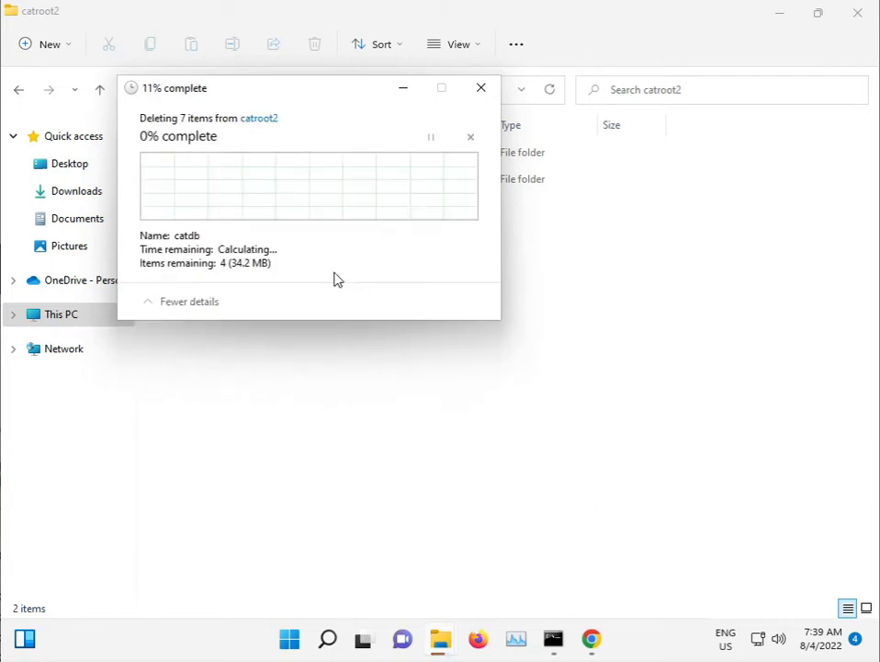
pyautogui.click(238, 248)
pyautogui.click(330, 273)
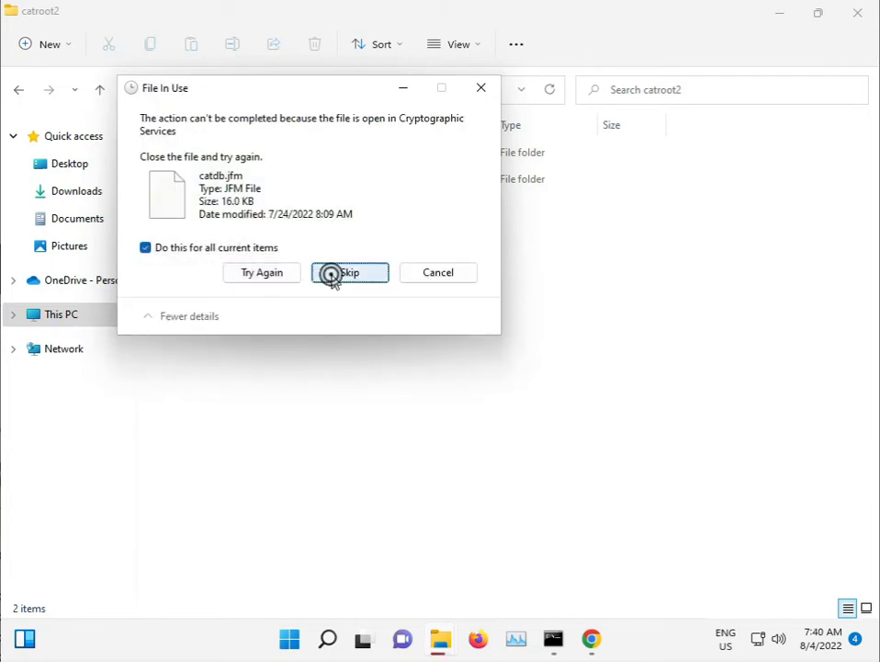